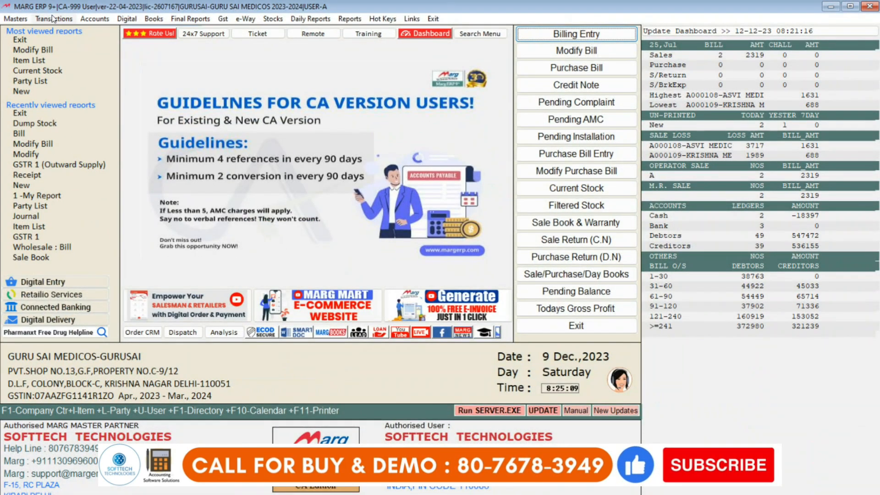
click(53, 18)
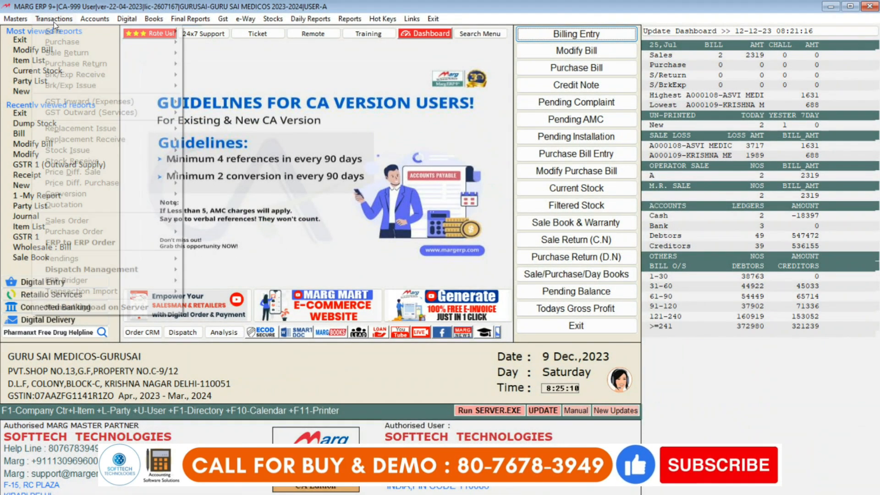
mouse_move(88, 34)
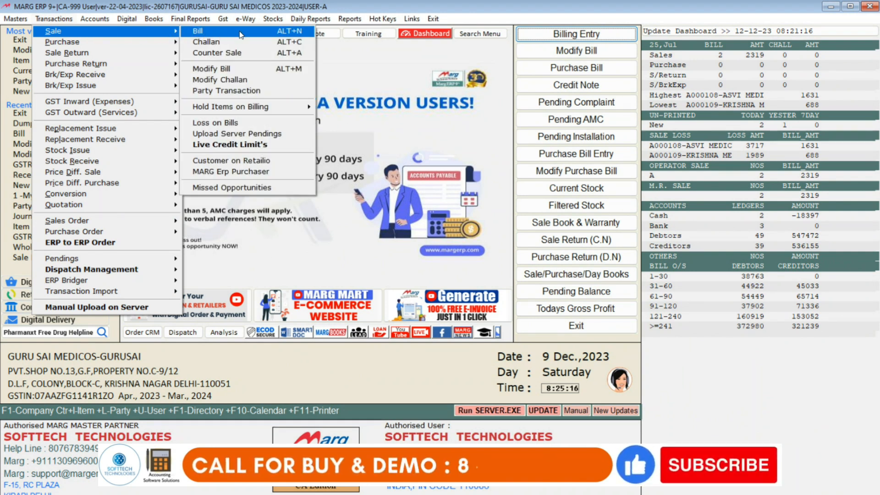
click(209, 36)
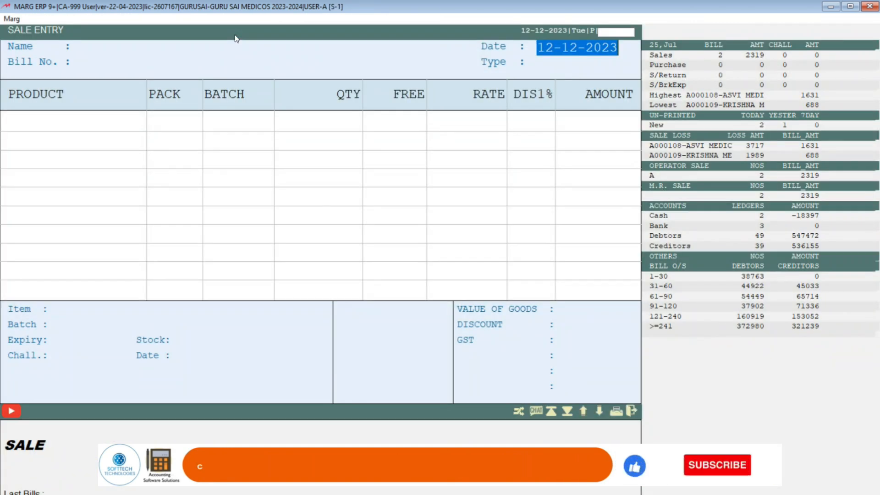
key(Escape)
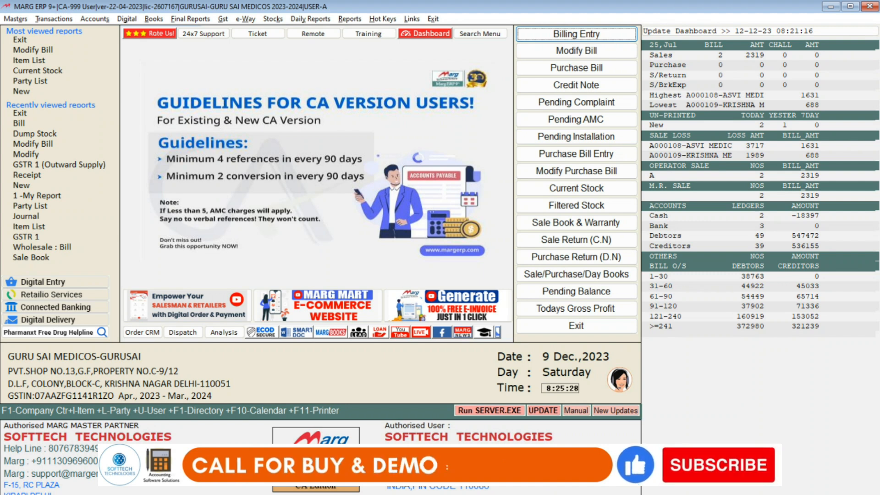
key(Return)
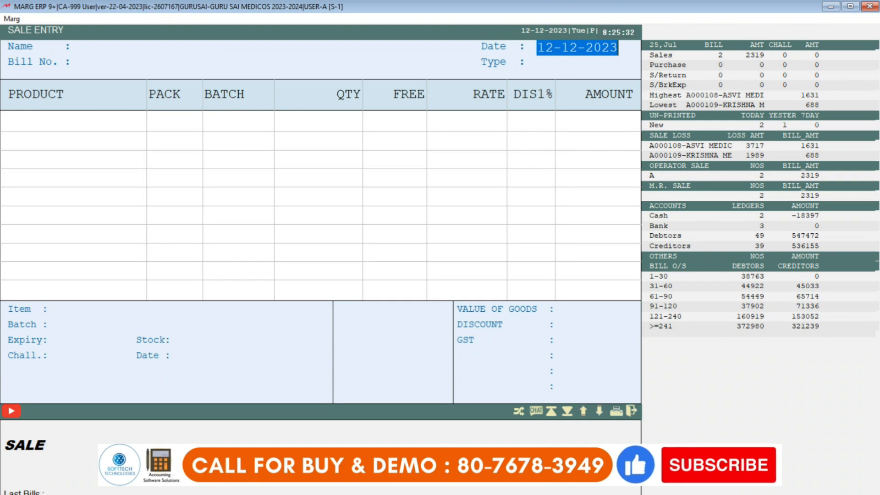
key(Escape)
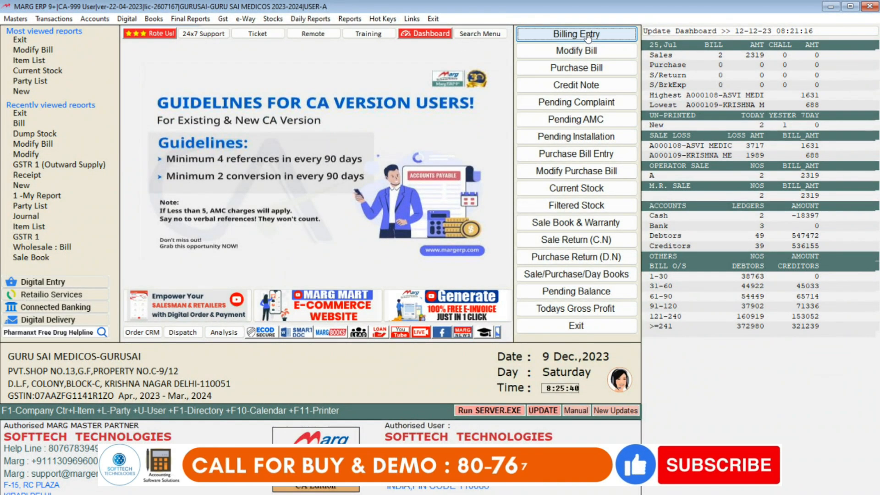
Step: Start a new sale bill dated 12-12-2023 and browse the customer ledgers, including those starting with A
click(582, 65)
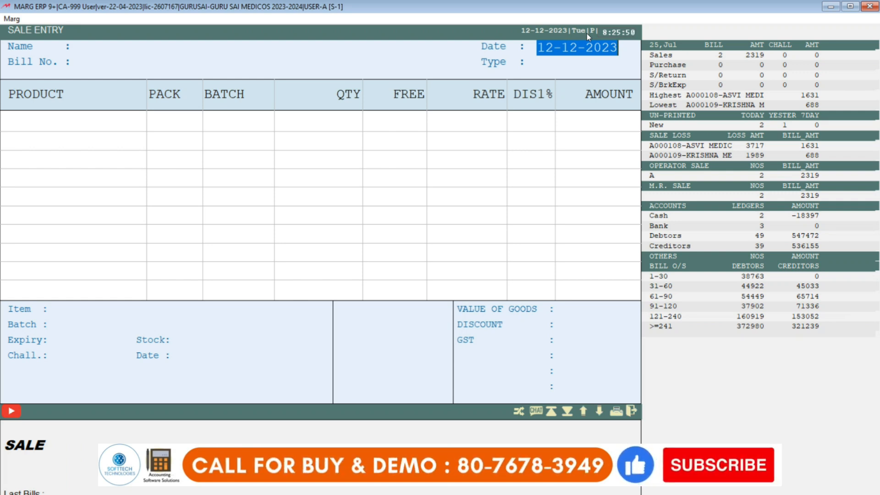
key(Return)
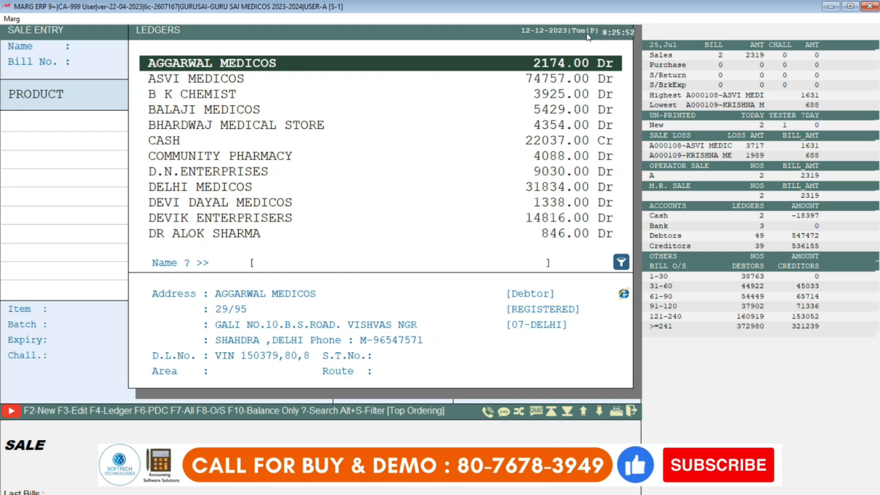
key(Down)
key(Down)
key(Down)
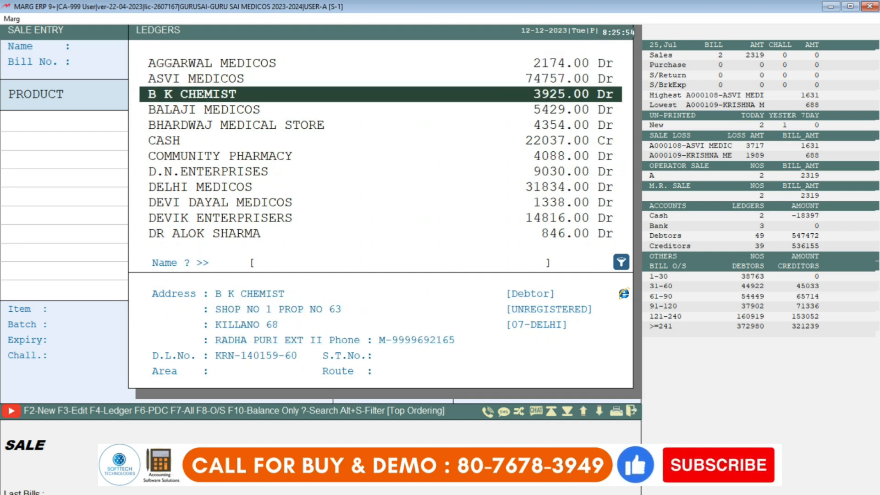
key(Up)
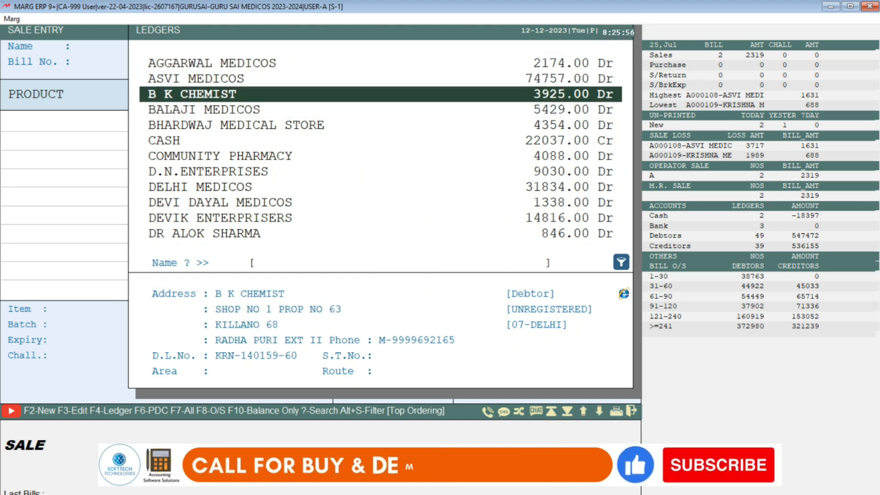
text(A)
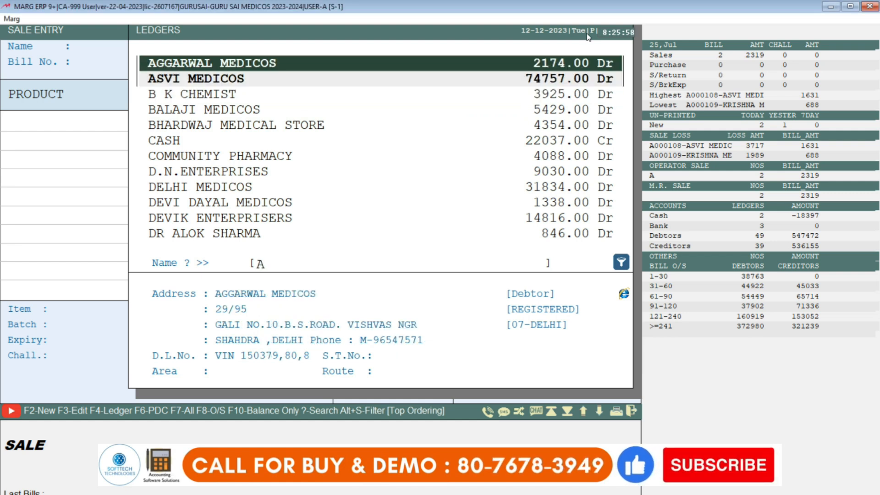
key(BackSpace)
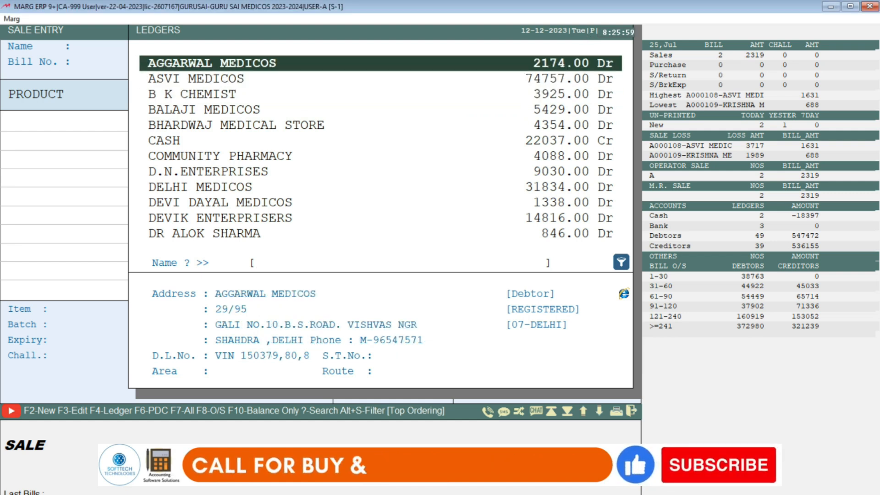
Step: Create a new customer ledger under Sundry Debtors with the ledger name SSB ENTERPRISES
key(F2)
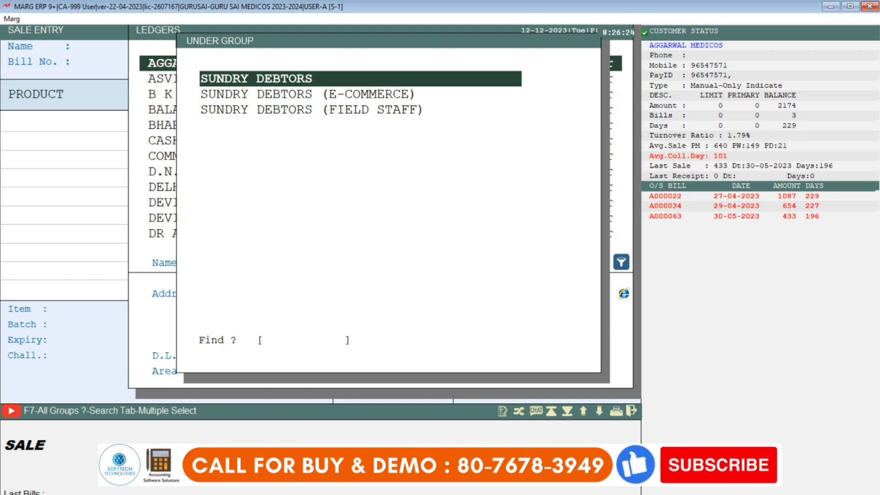
key(Return)
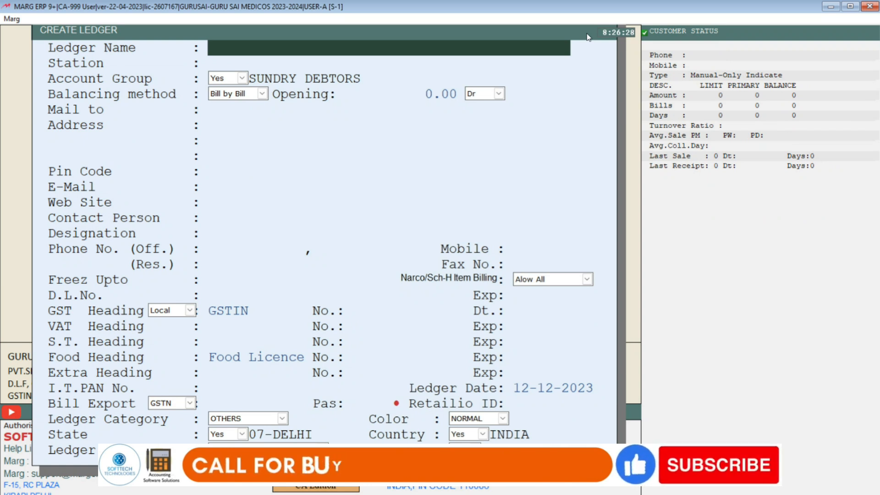
text(SSB ENTERP)
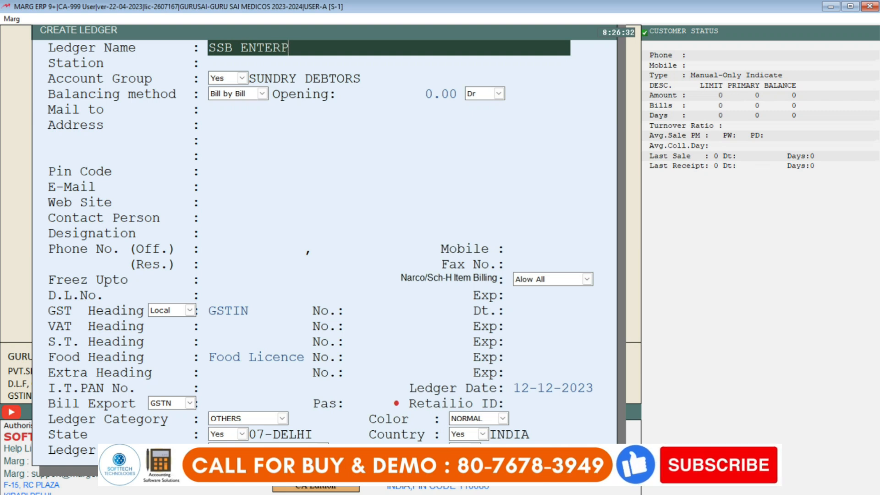
key(Return)
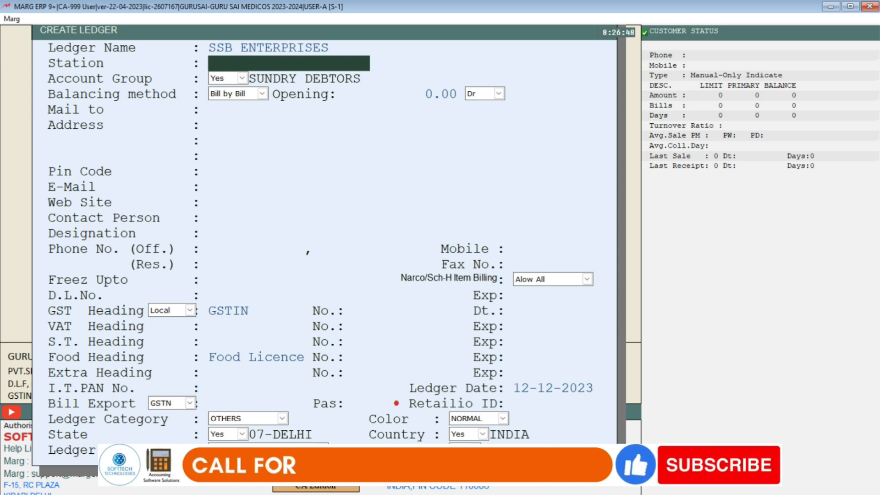
Step: Leave the station blank and accept the Sundry Debtors account group and the Bill by Bill balancing method
key(Return)
key(Return)
key(Return)
key(Up)
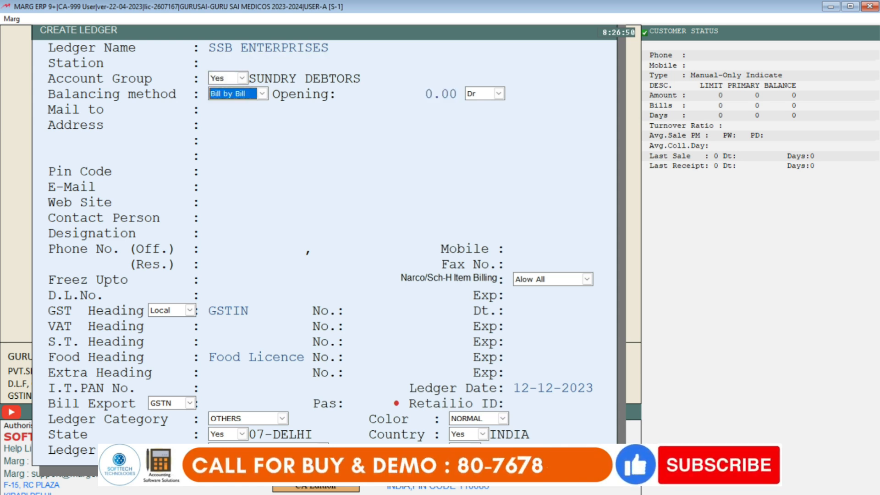
key(Up)
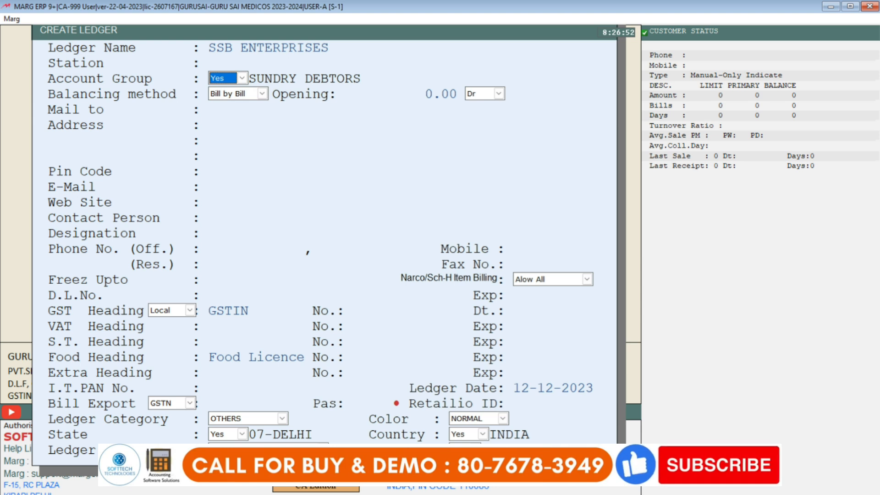
key(Return)
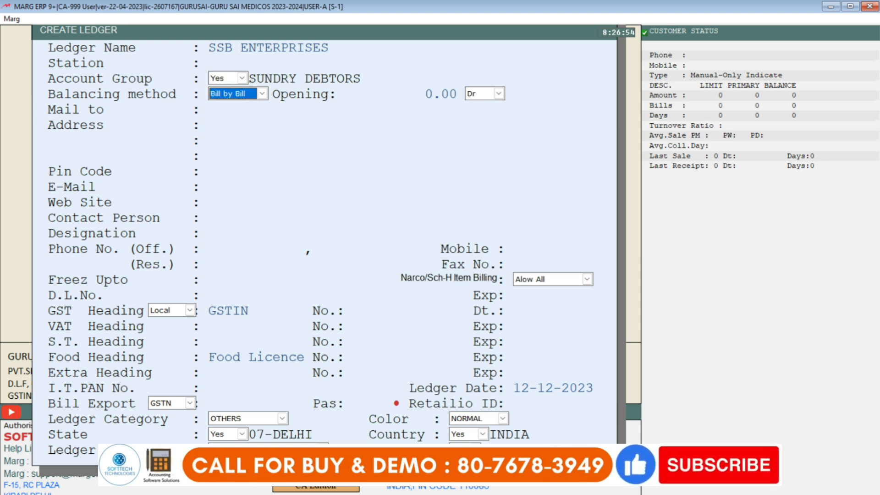
key(Return)
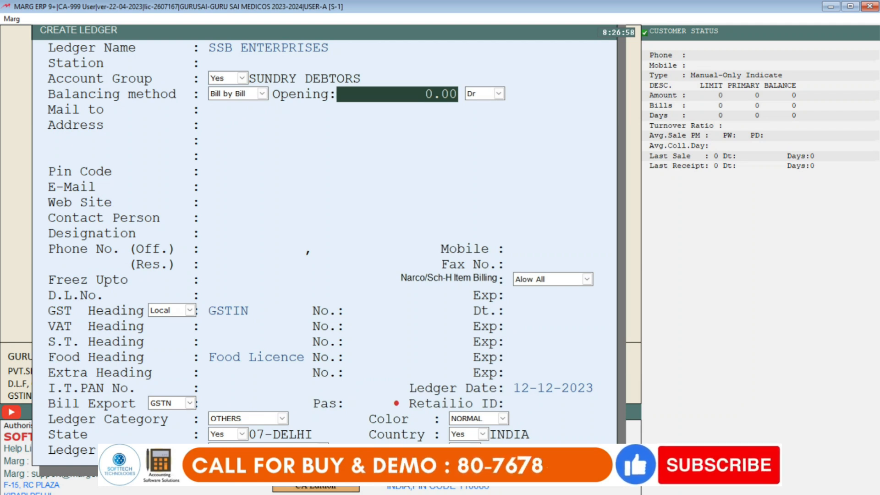
Step: Try an opening balance of 20000 with the Cr option, and reset it to 0.00 Dr
text(20000)
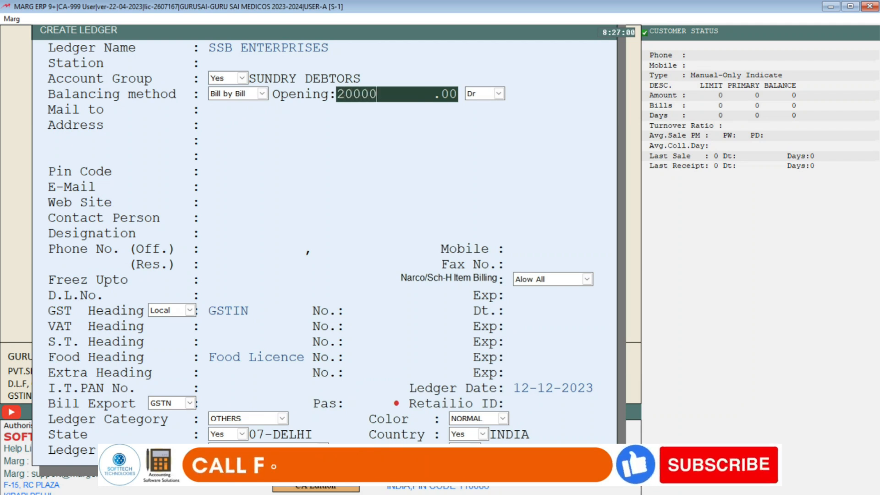
key(Return)
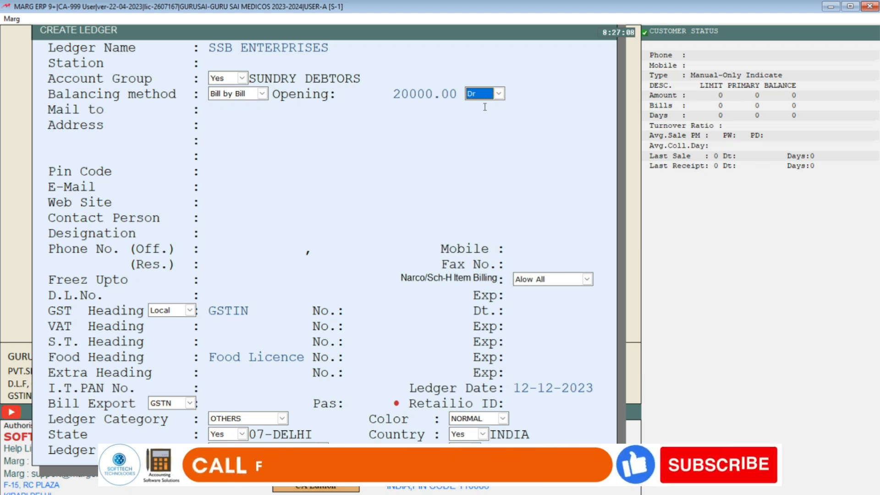
key(Escape)
key(Return)
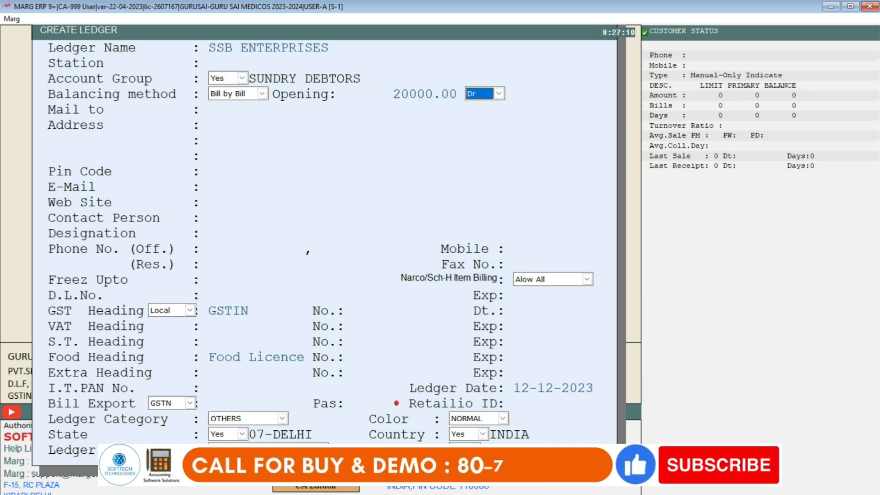
key(space)
key(Down)
key(Return)
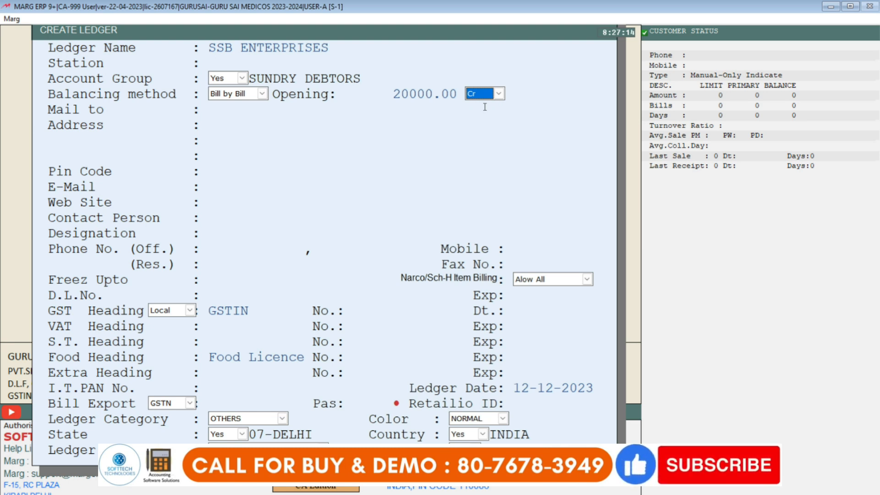
key(Escape)
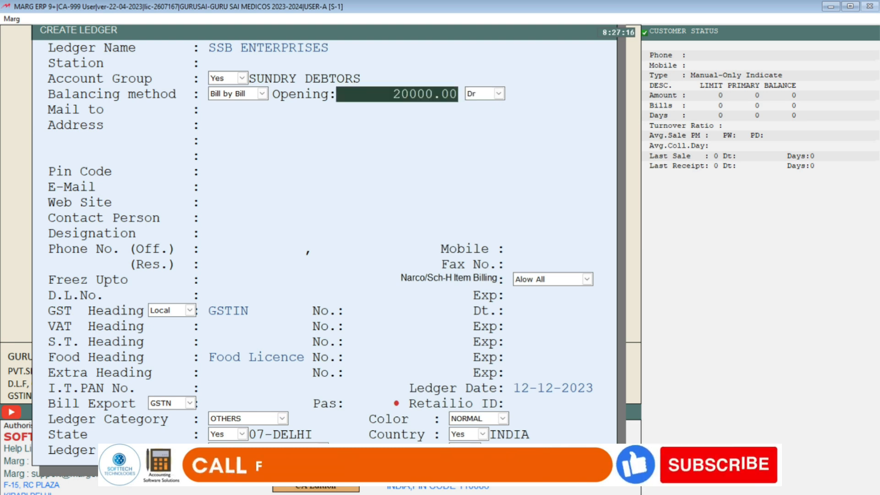
key(Return)
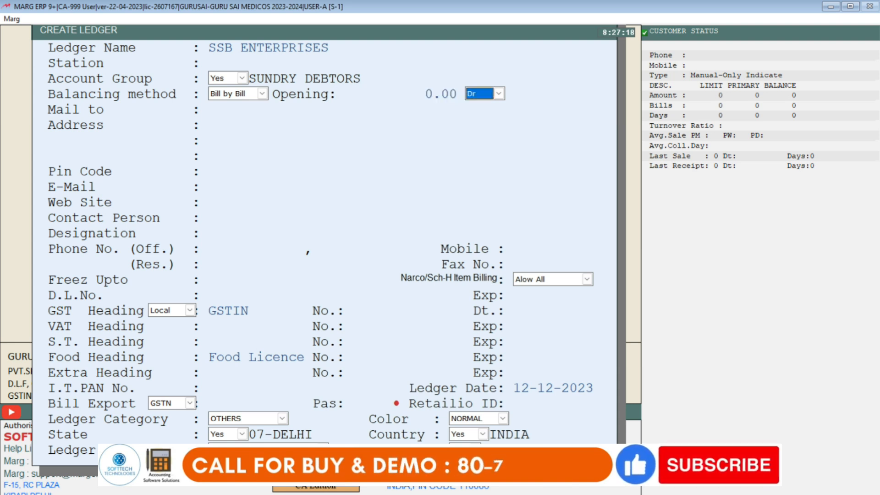
Step: Accept SSB ENTERPRISES as the mailing name and fill in the first address line, leaving the other address lines blank
key(Return)
key(Return)
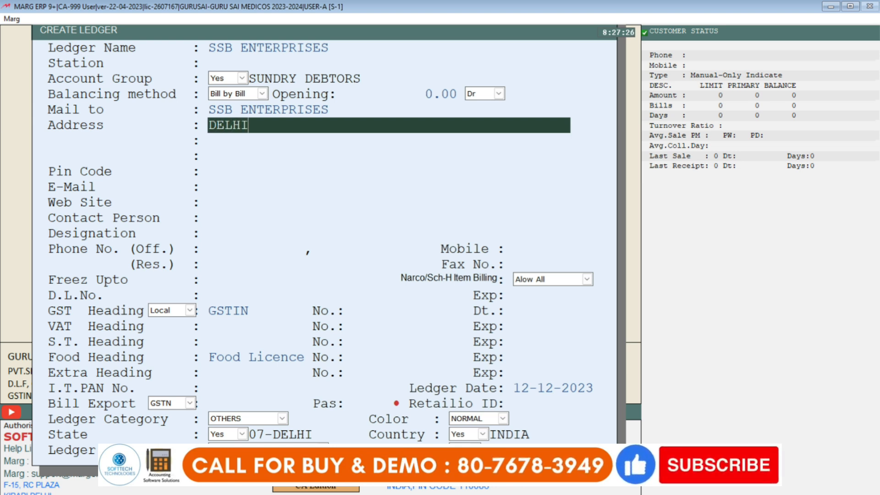
text(DELHI INDIA)
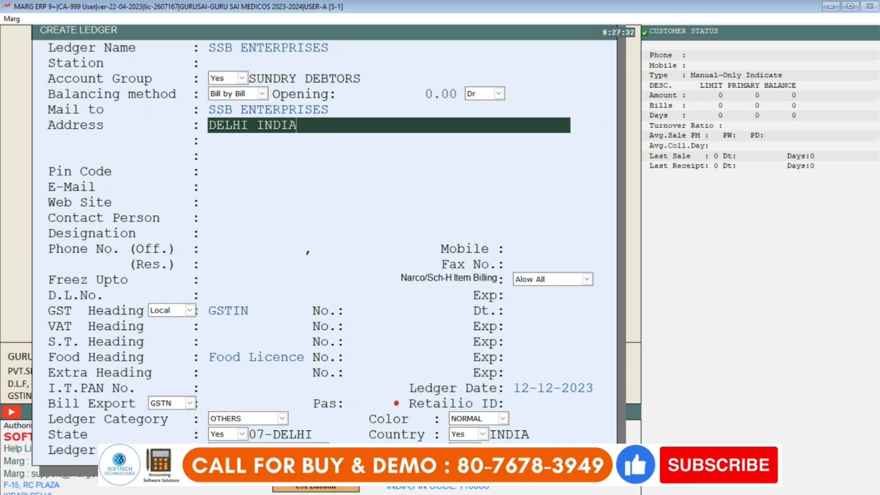
key(Return)
key(Return)
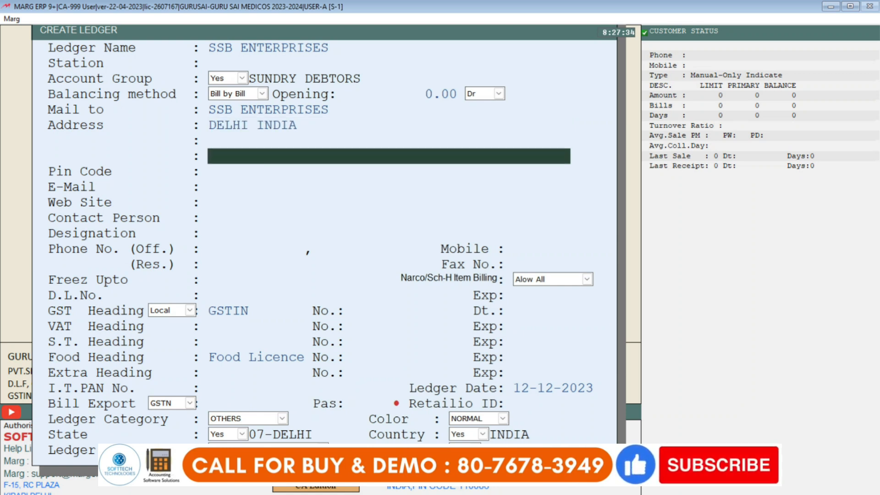
key(Return)
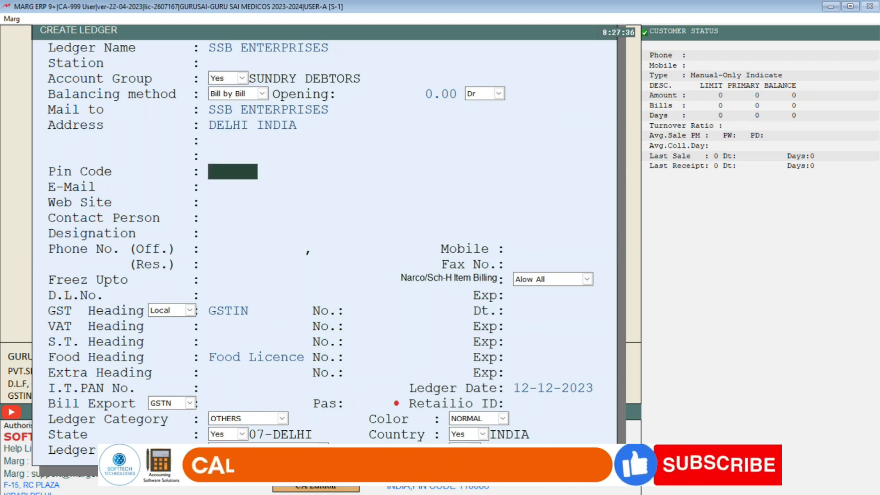
Step: Skip the pin code, e-mail, website, contact person and office phone fields and enter the customer's mobile number
key(Return)
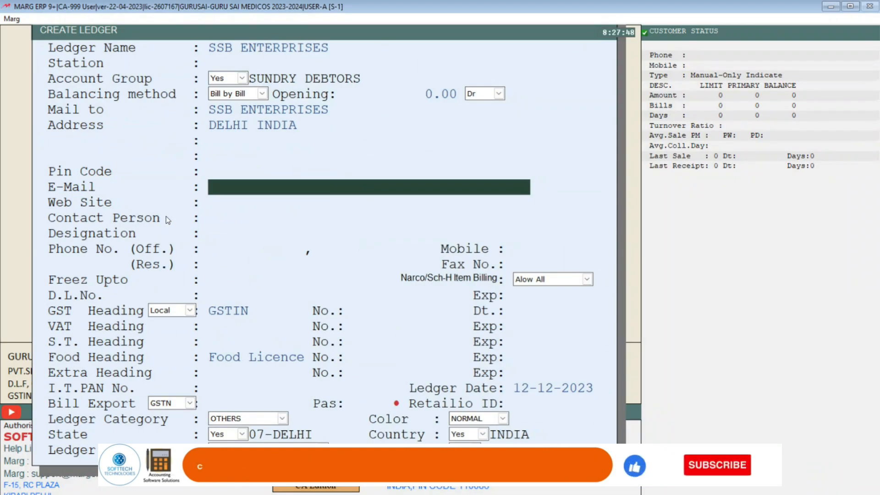
key(Return)
key(Return)
key(Return)
key(Return)
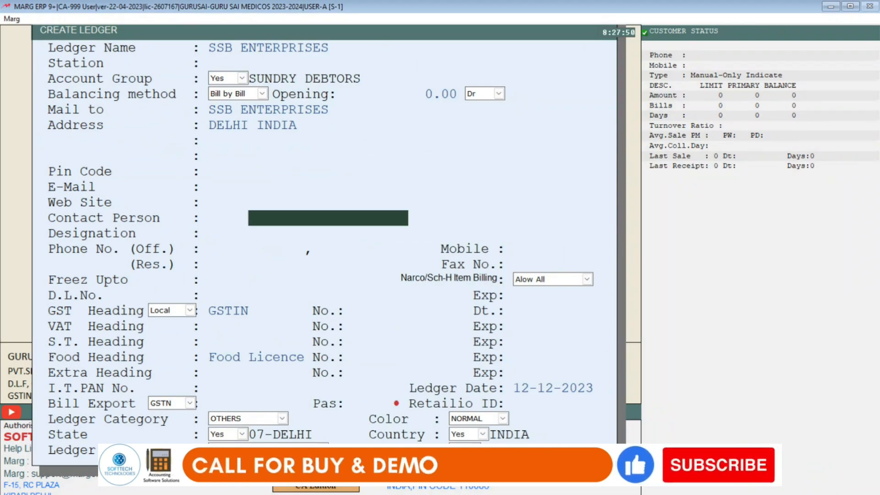
key(Return)
key(Return)
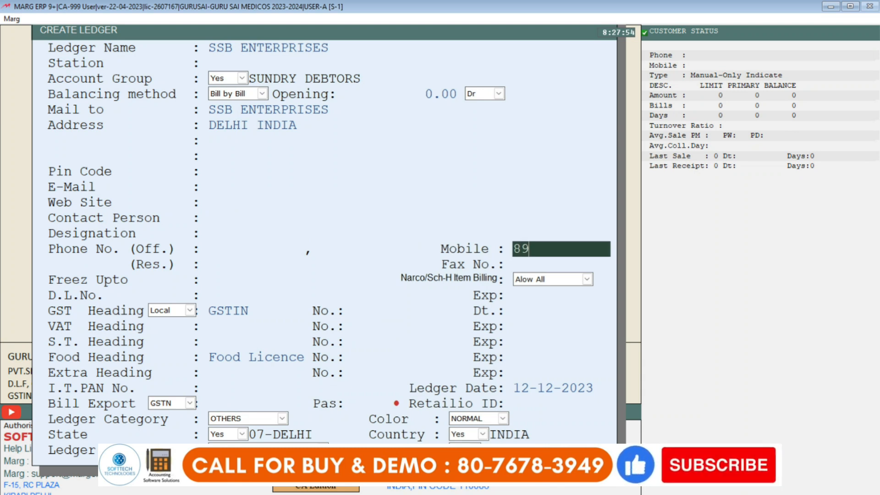
text(898989898989)
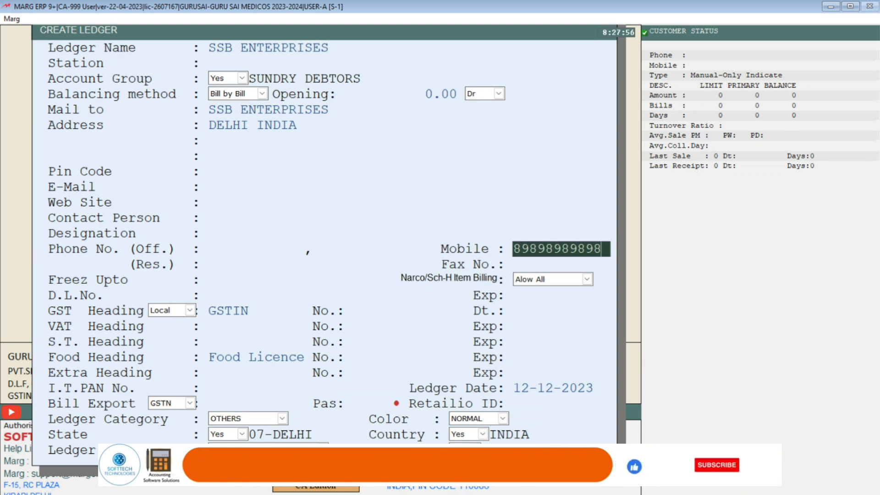
key(Return)
key(Return)
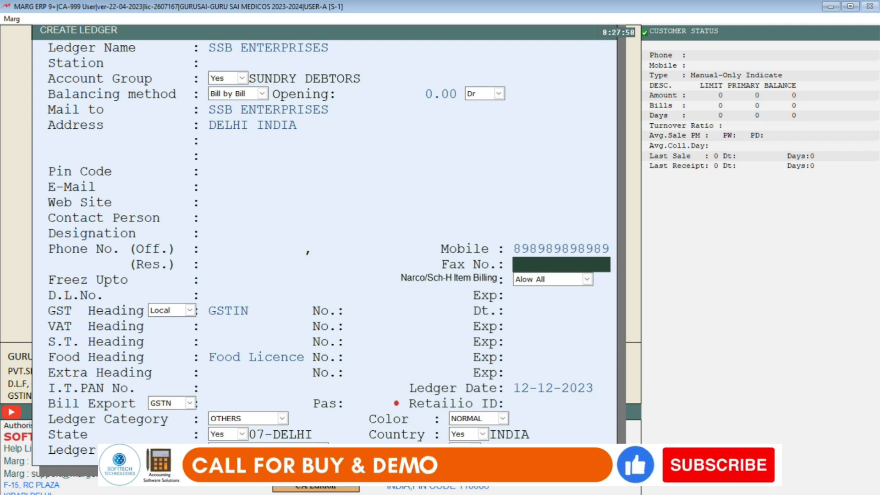
Step: Leave the fax, freeze date, drug licence number and licence expiry blank, keeping narcotic item billing at Alow All
key(Return)
key(Return)
key(Return)
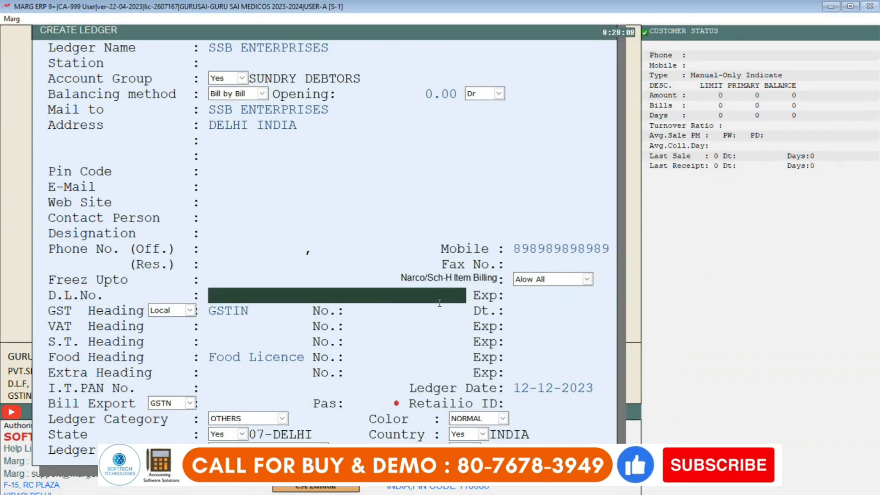
key(Return)
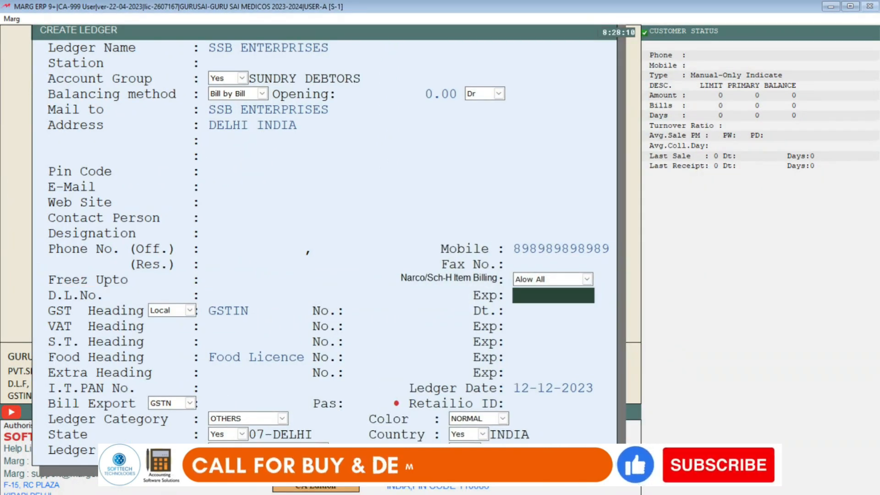
key(Return)
Step: Keep the Local GST heading with a blank GSTIN number, then save the new ledger and close its additional details list
key(Return)
key(Return)
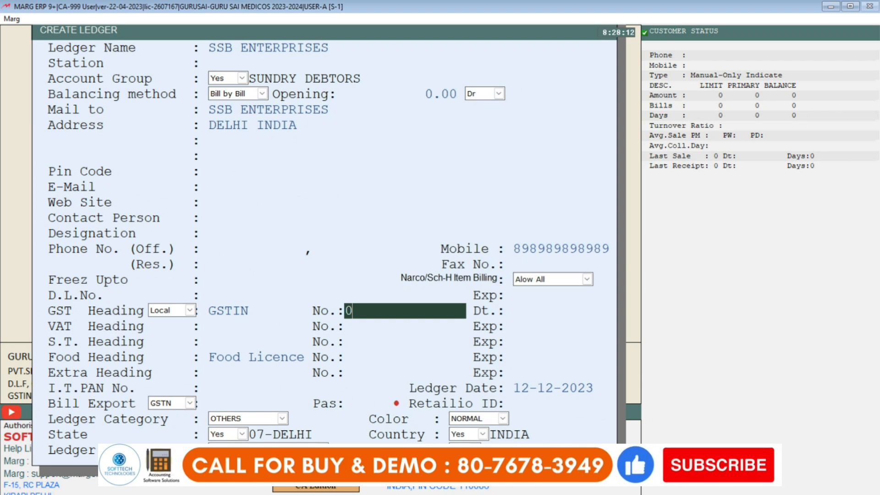
key(Return)
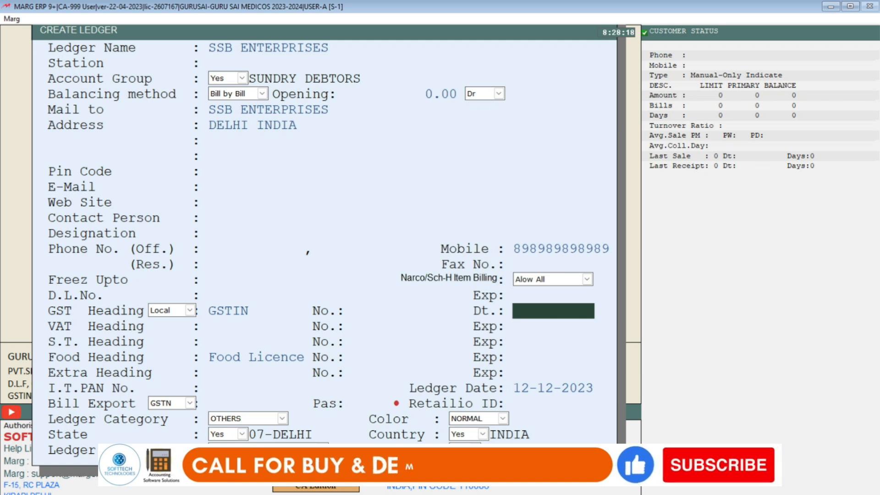
key(Page_Down)
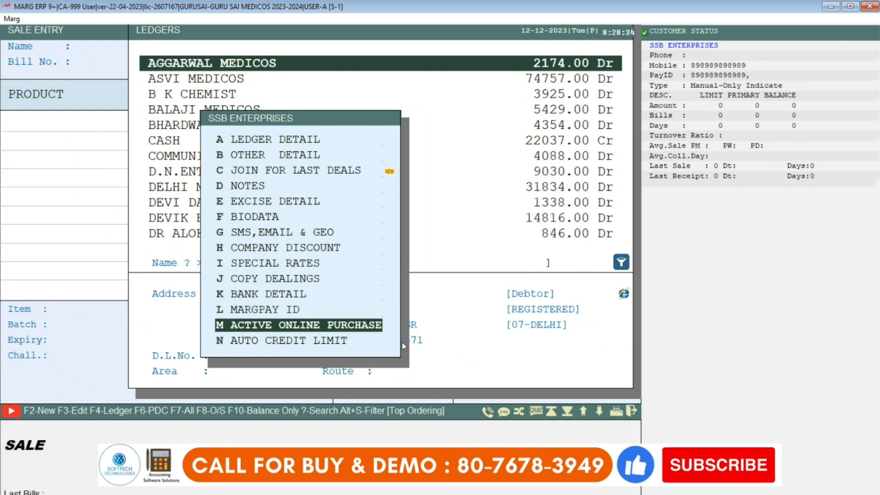
key(Escape)
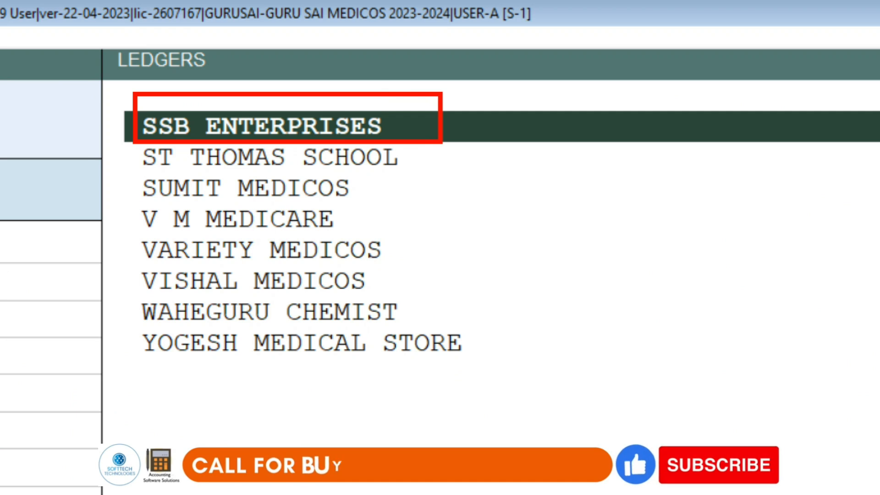
Step: Select SSB ENTERPRISES as the bill's customer, accept the default bill header details and open the item list
click(442, 152)
key(Up)
key(Return)
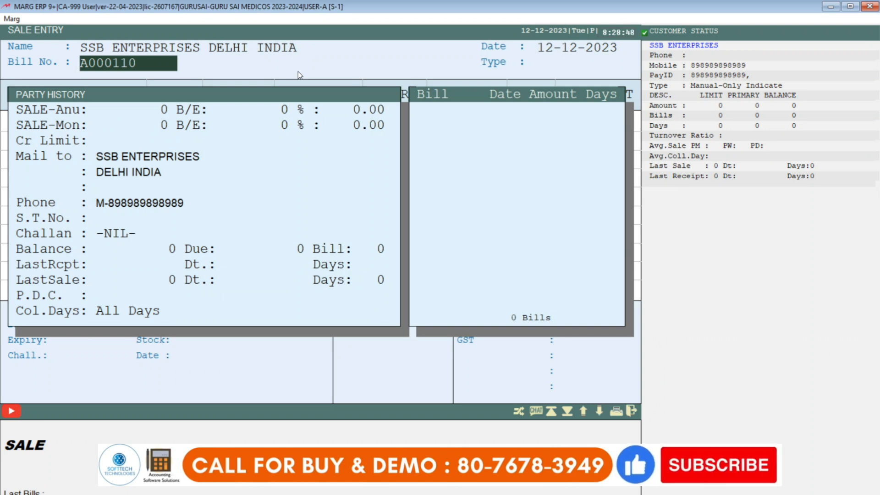
key(Return)
key(Return)
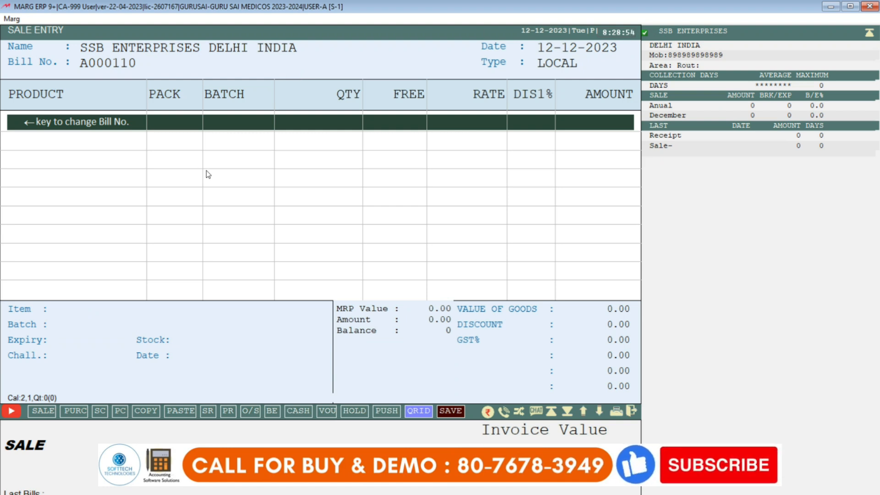
key(Return)
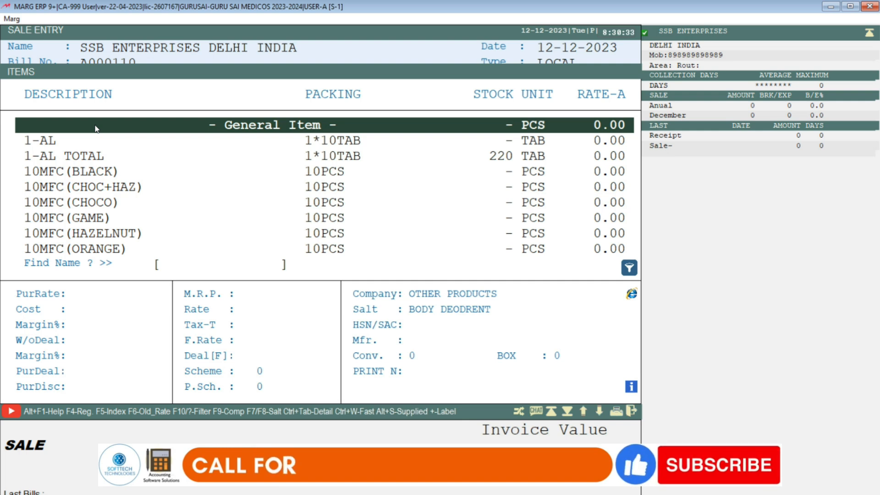
Step: Search the item list for products beginning with A, browse them and clear the search
text(A)
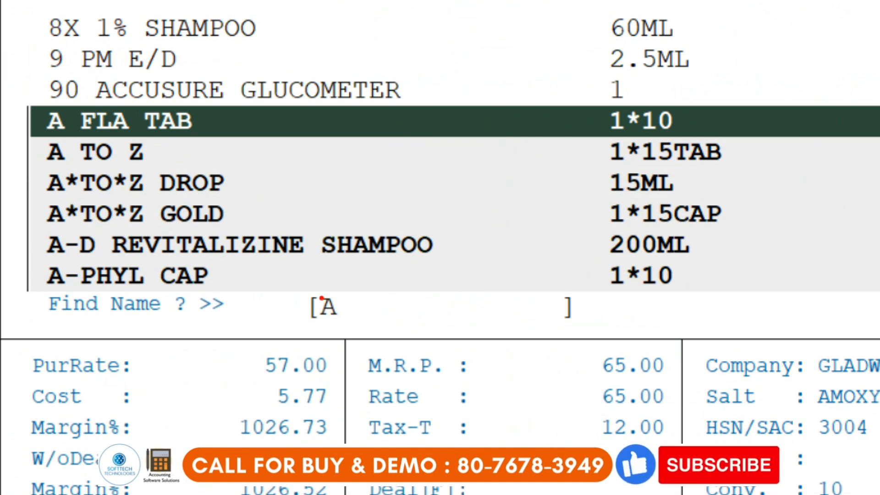
key(Down)
key(Down)
key(Down)
key(Down)
key(Down)
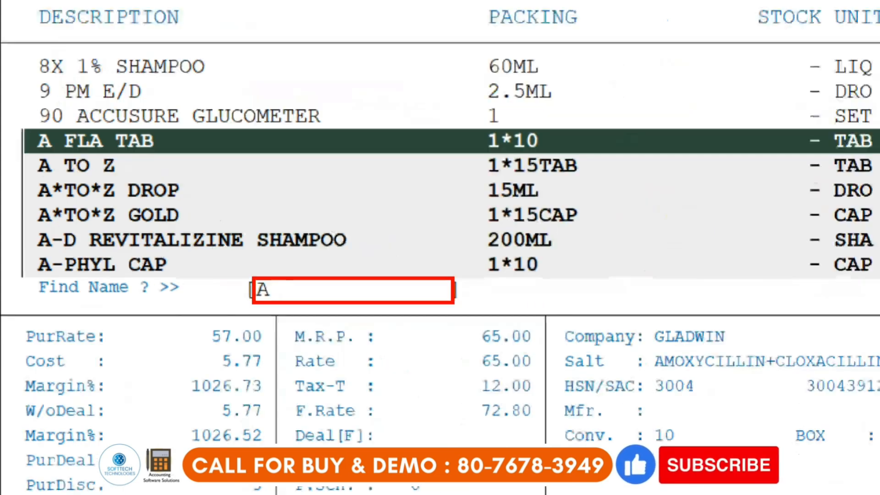
key(BackSpace)
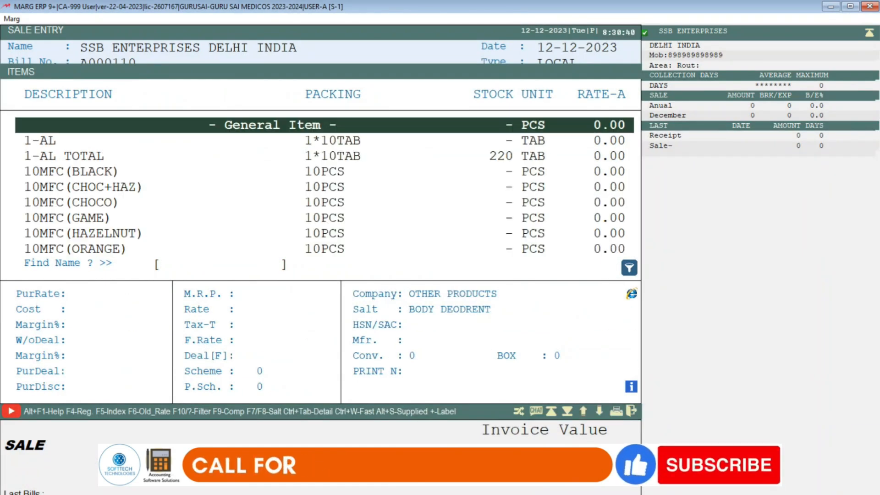
Step: Compare the batches of 1-AL TOTAL and add the item to the bill from batch 5TRSTS
key(Down)
key(Down)
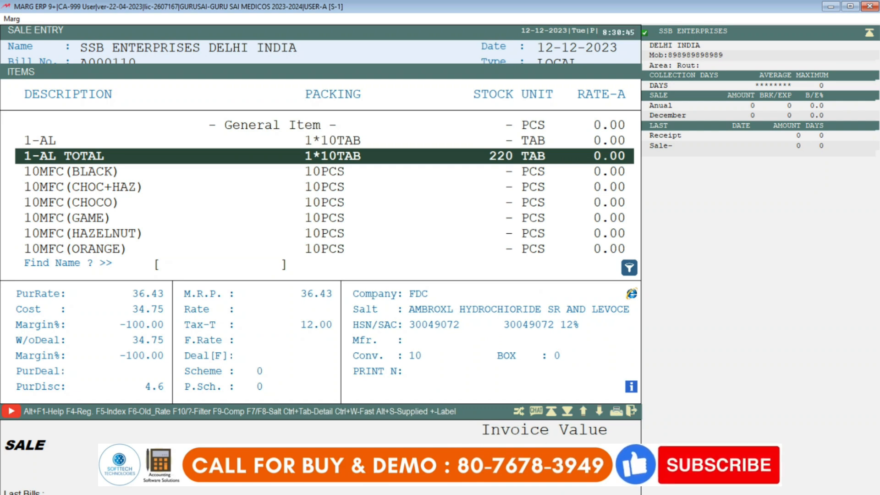
key(Return)
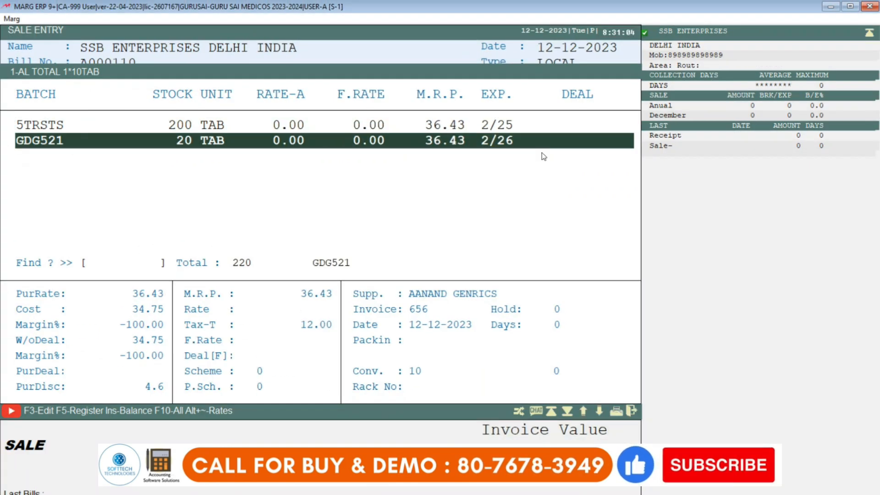
key(Up)
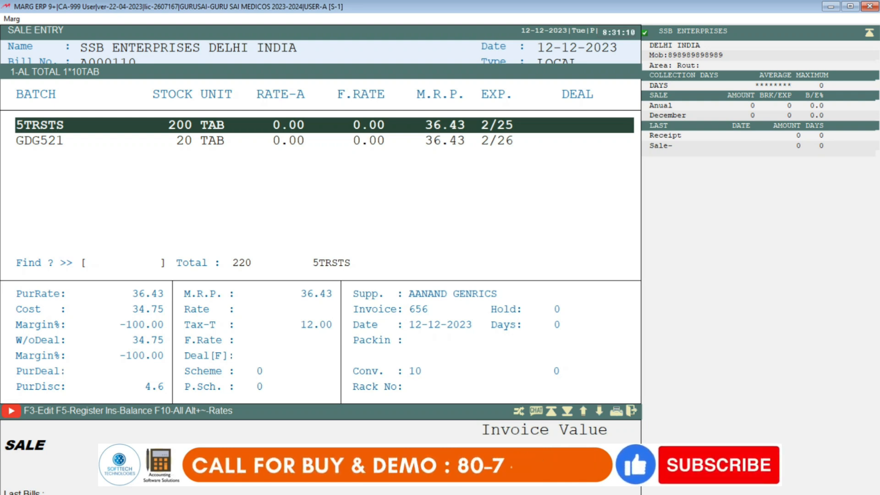
key(Down)
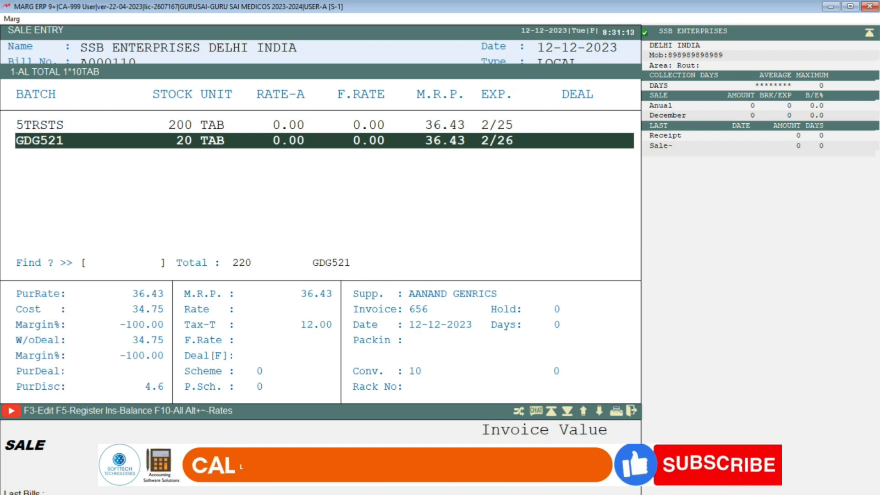
key(Up)
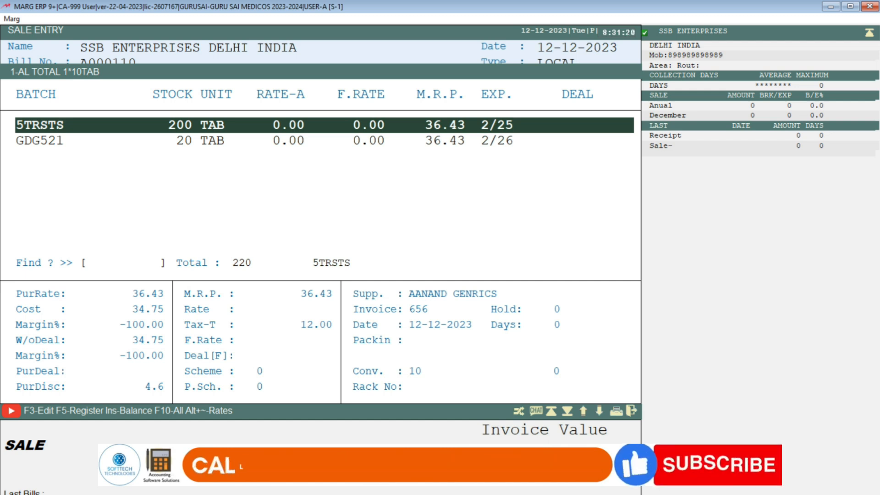
key(Down)
key(Up)
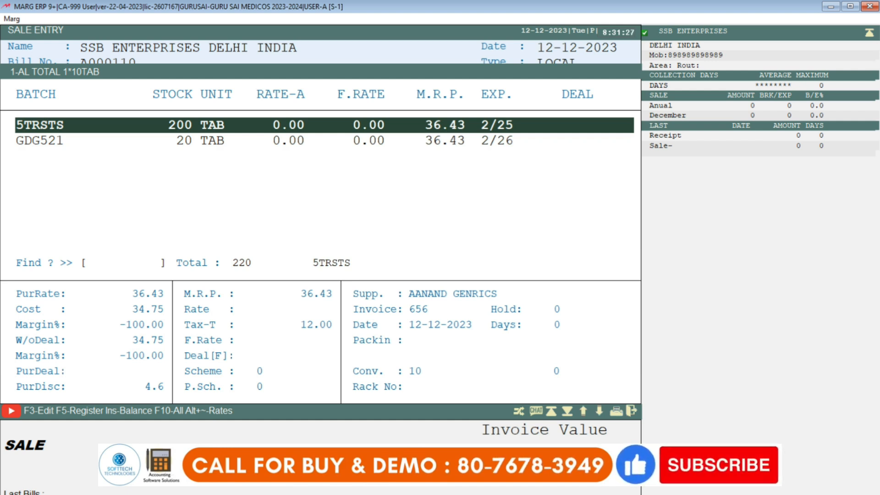
key(Return)
Step: Set the 5TRSTS line's quantity to 36, free quantity to 3 and rate to 100
text(36)
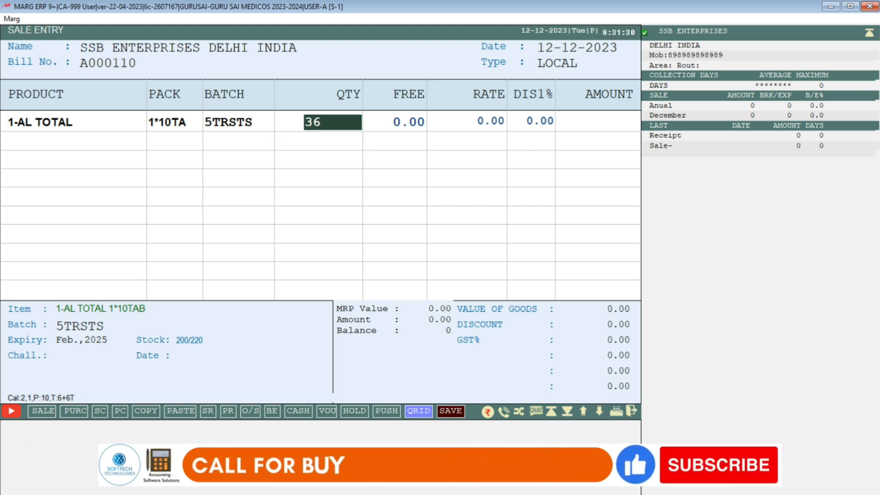
key(Return)
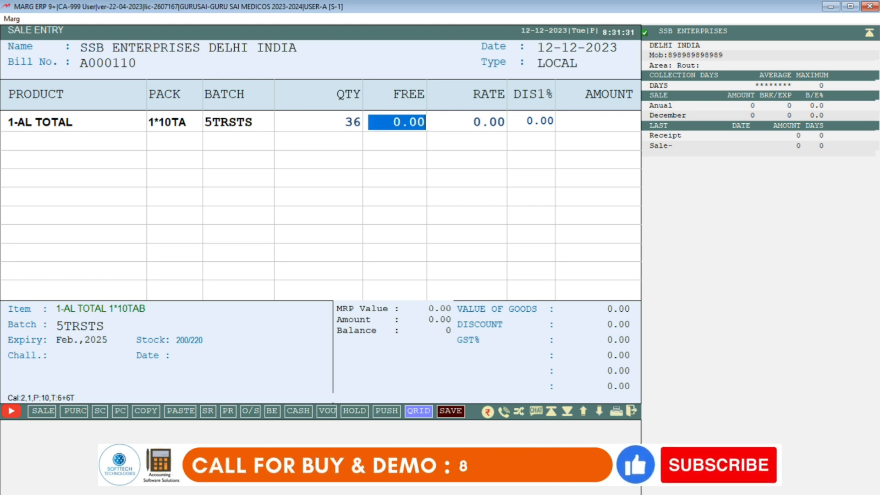
text(3 .)
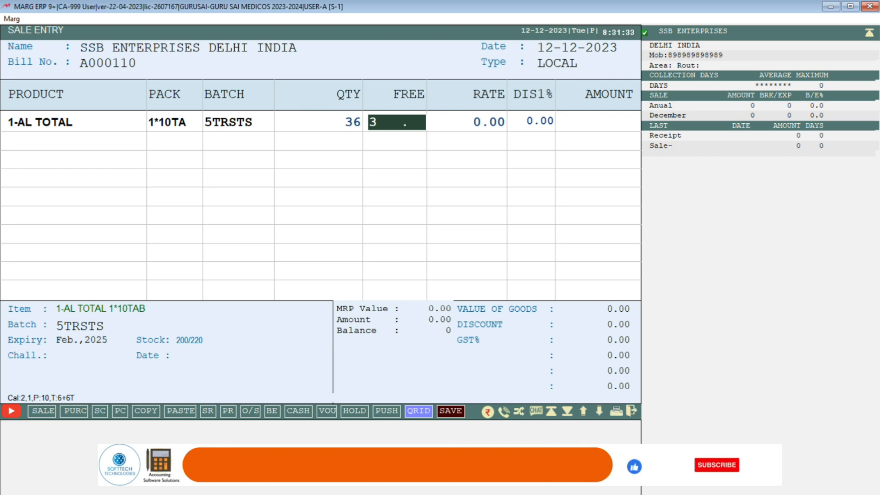
key(Return)
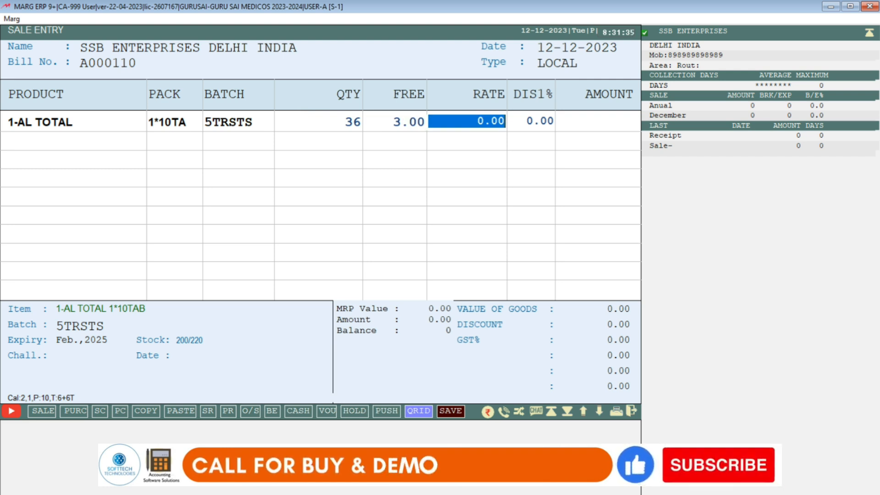
text(1)
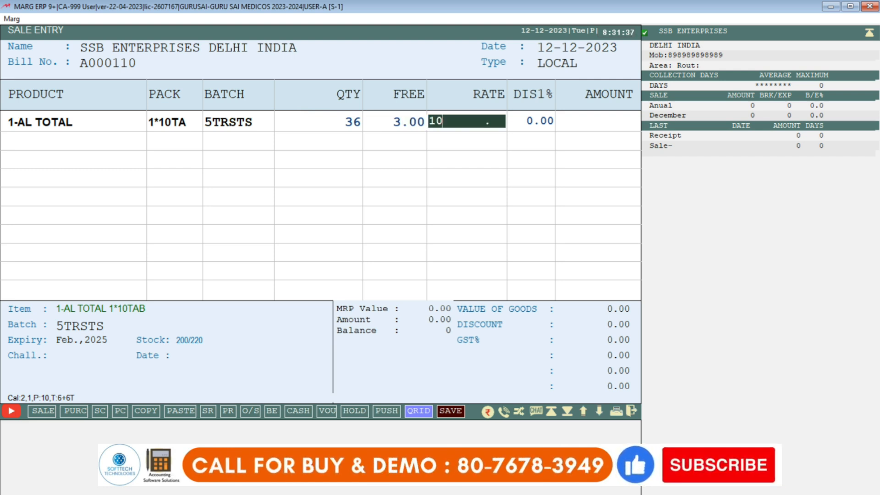
key(Return)
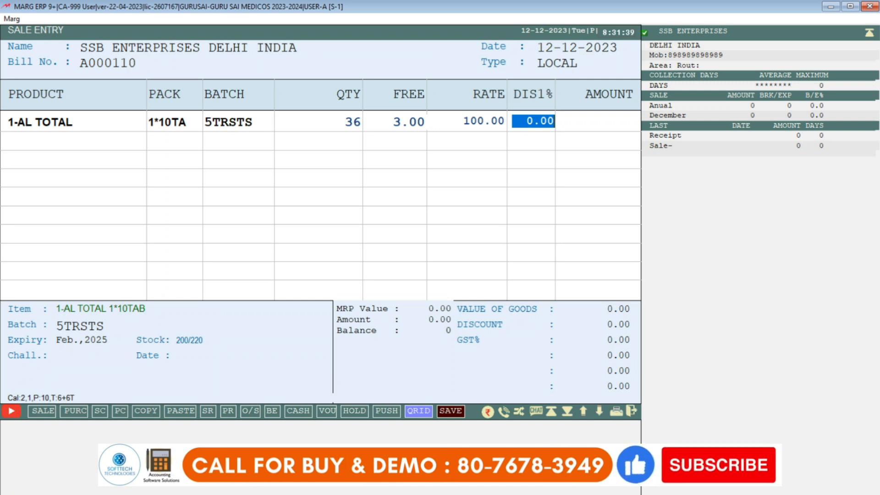
Step: Give the 5TRSTS line a 5% discount and choose Don't Store for the discount change
text(5)
key(Return)
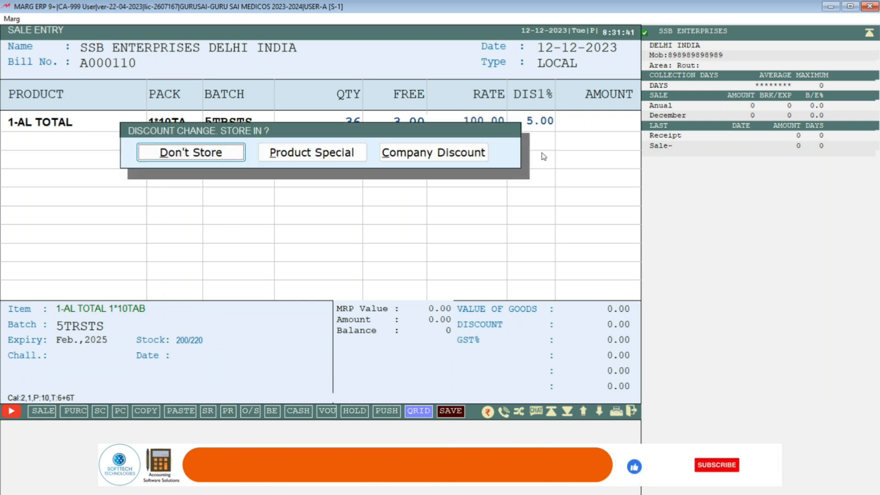
key(Return)
key(Return)
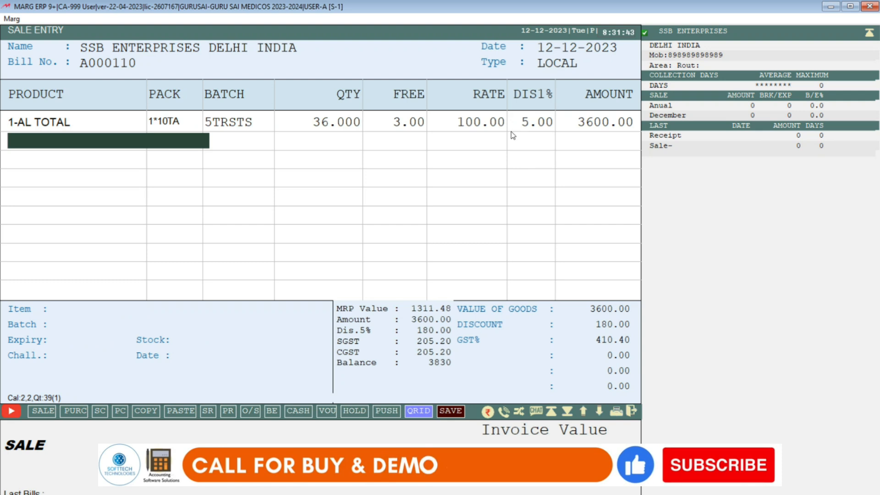
Step: Add a second bill line for 1-AL TOTAL from batch GDG521
key(Return)
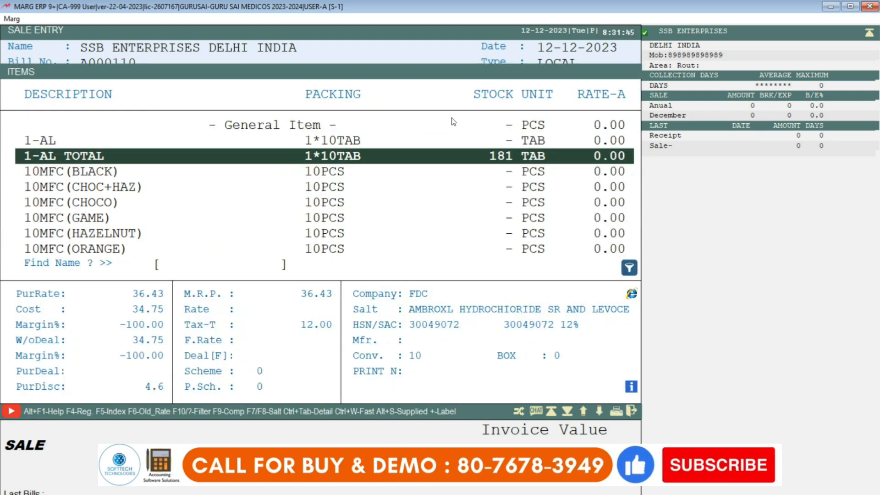
key(Return)
key(Down)
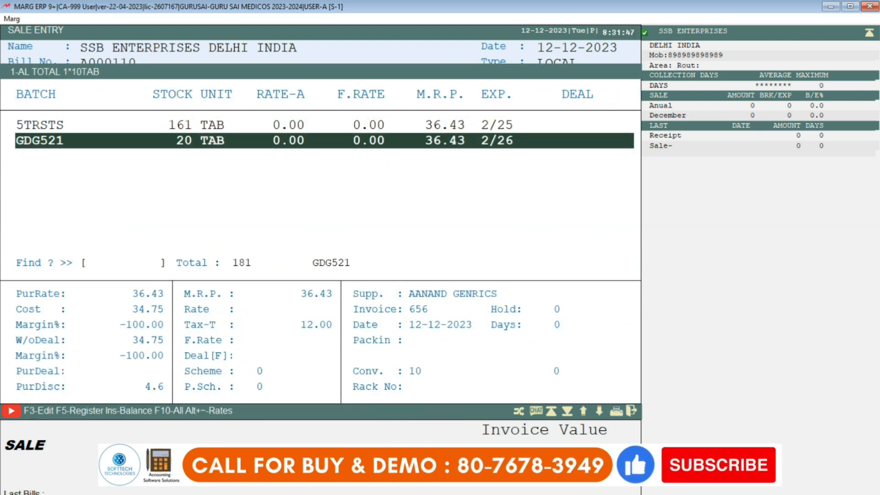
key(Return)
Step: Complete the GDG521 line with quantity 20, no free quantity, rate 102 and a 6% discount, and return to the bill
text(20)
key(Return)
key(Return)
text(102)
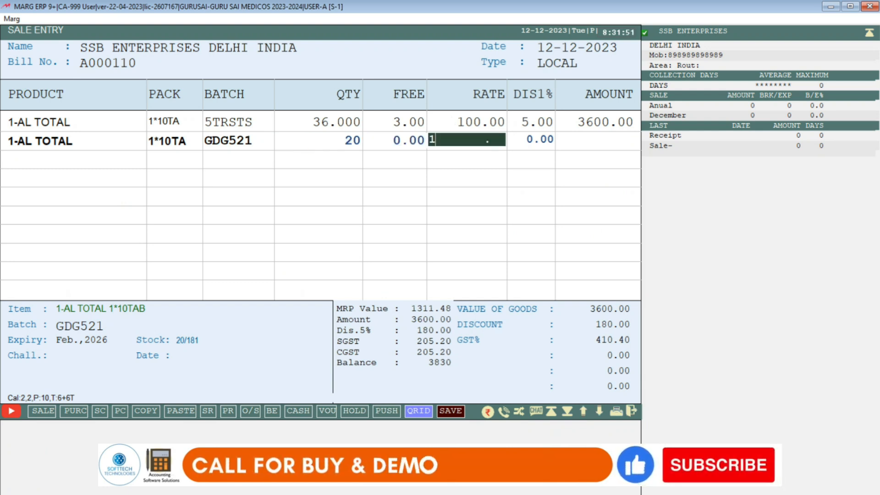
key(Return)
text(6.)
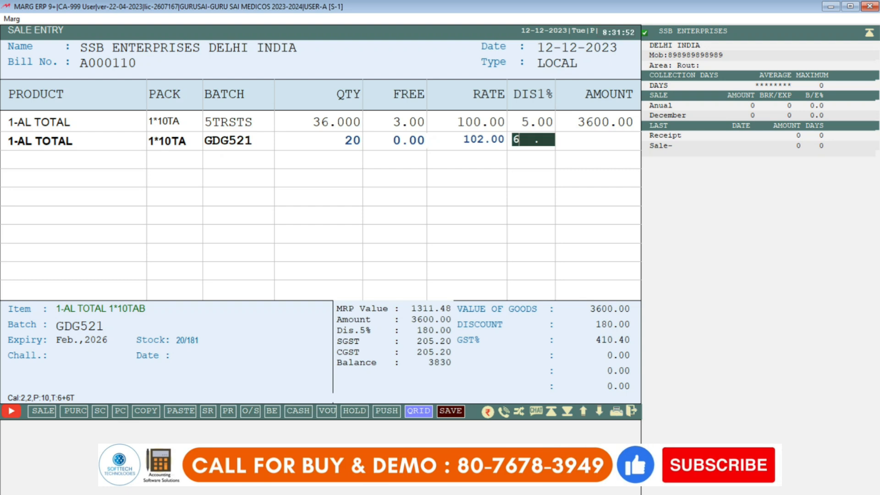
key(Return)
key(Return)
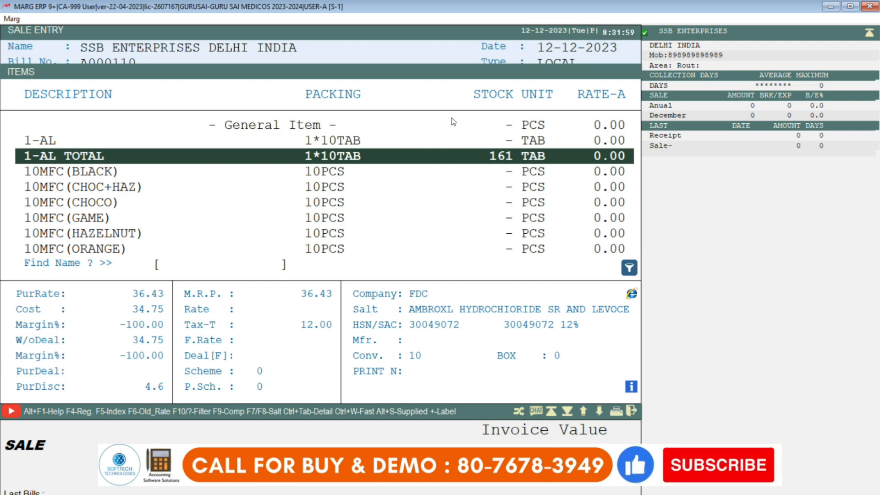
key(Escape)
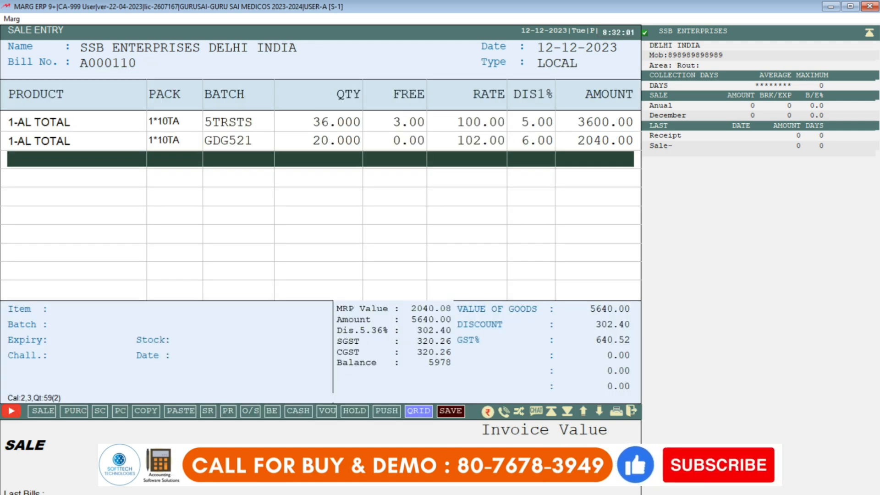